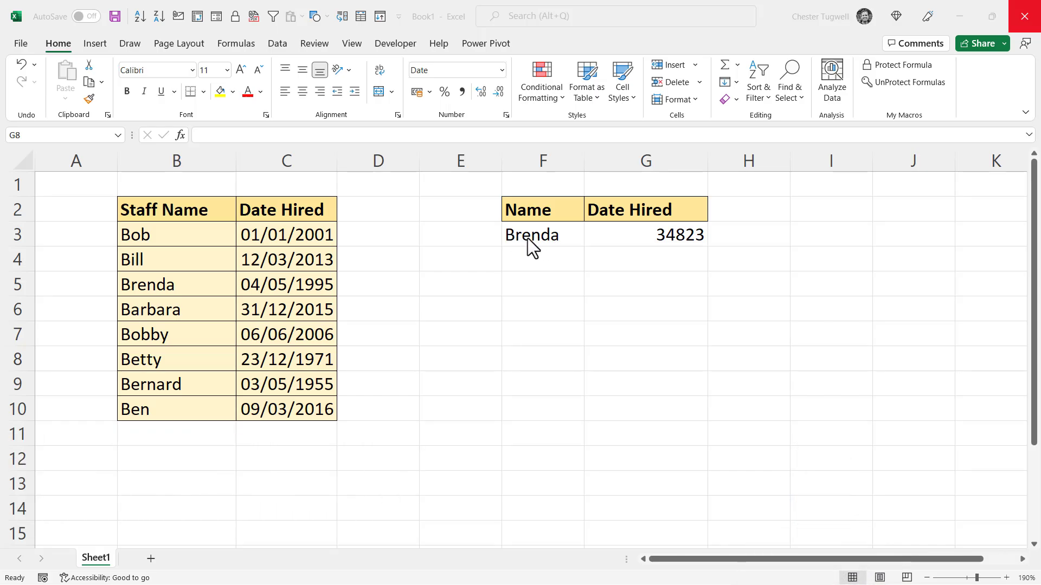
# Step: Review the VLOOKUP formula in G3 and recommit it unchanged
pyautogui.click(666, 239)
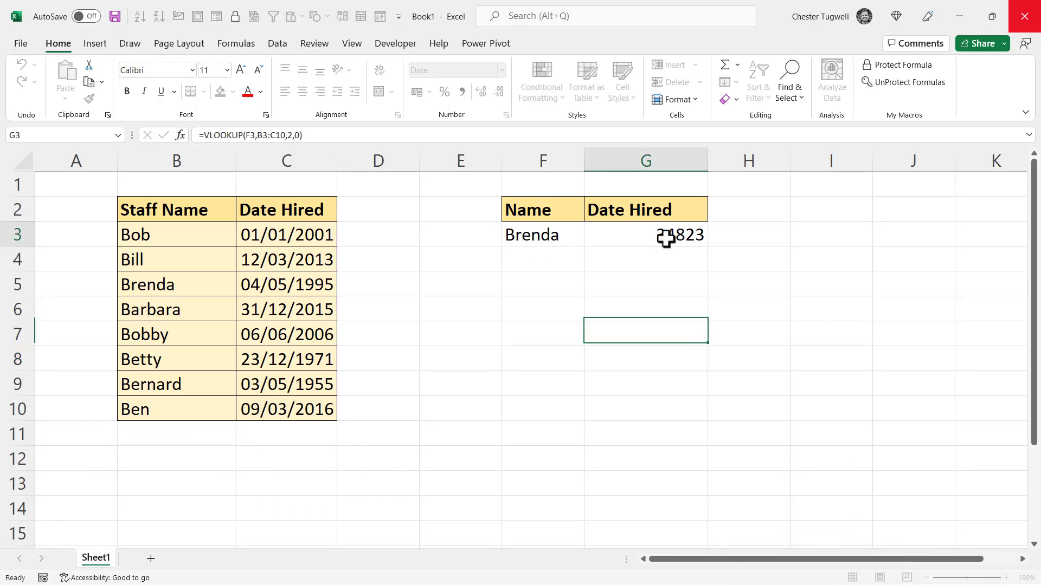
pyautogui.doubleClick(666, 240)
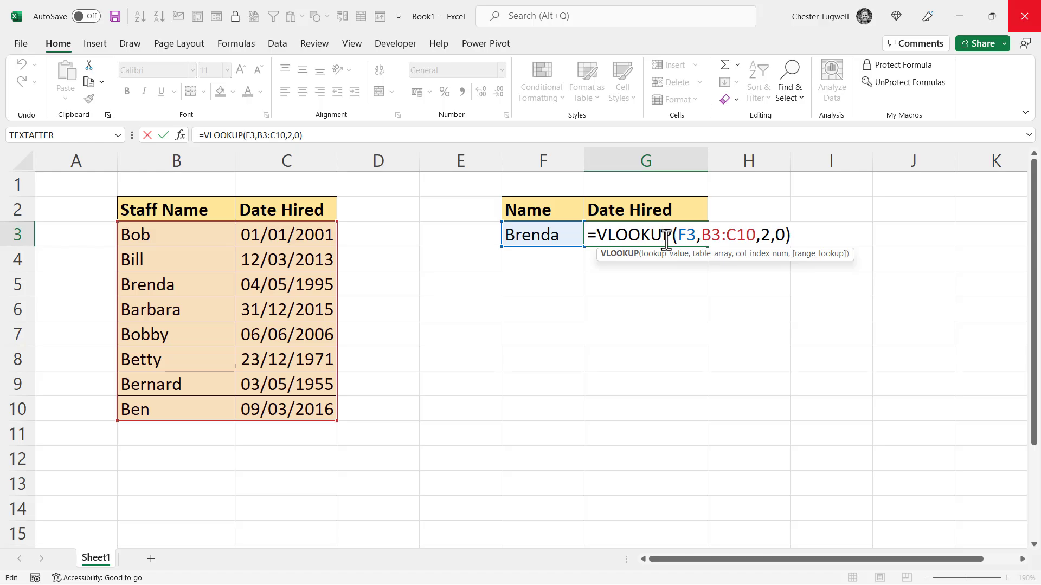
pyautogui.press('Return')
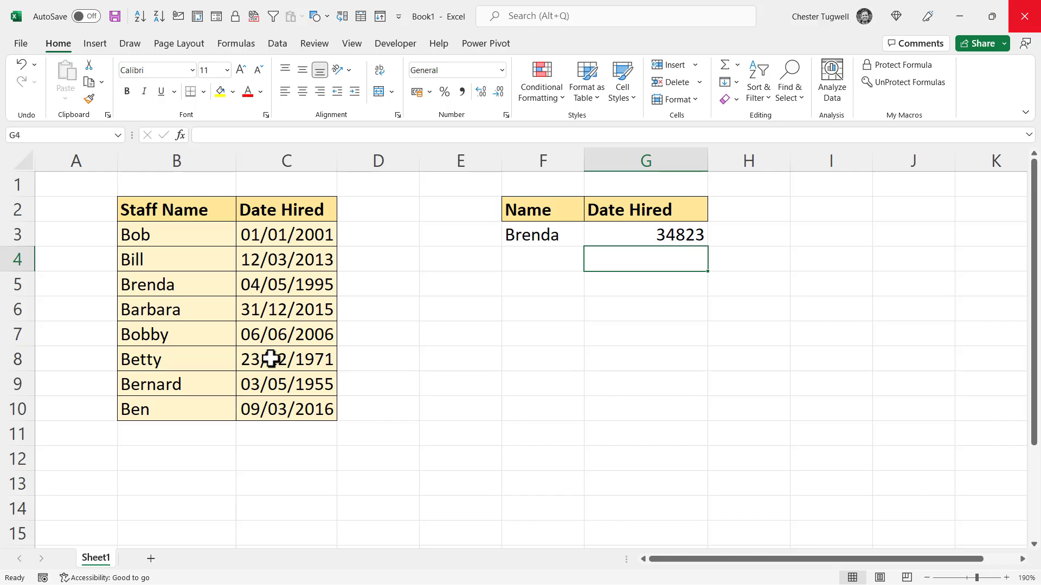
# Step: Enter the test date 01/01/1900 in cell G9 and keep it selected
pyautogui.click(619, 384)
pyautogui.write('01')
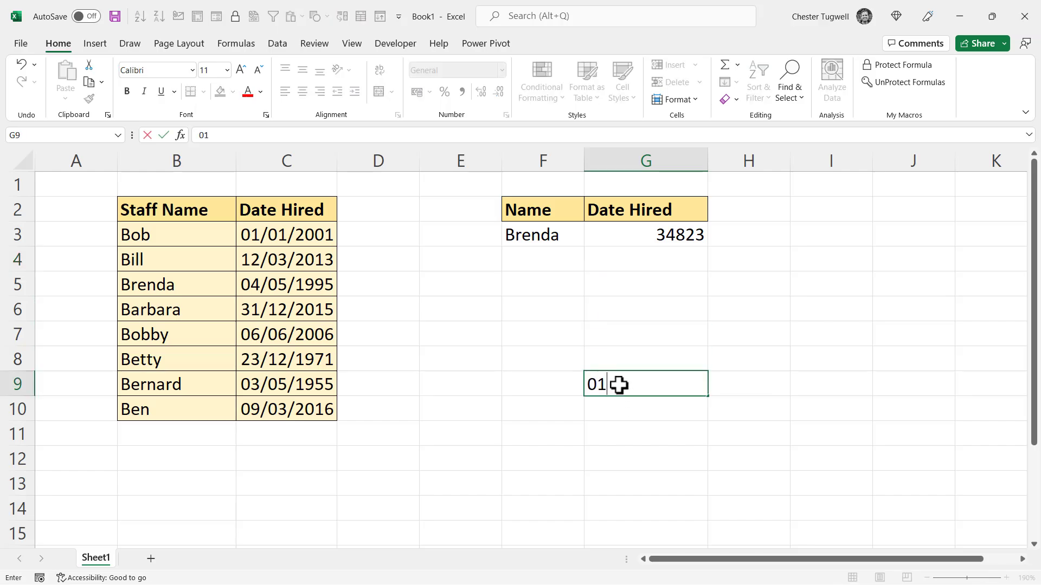
pyautogui.write('/01/1900')
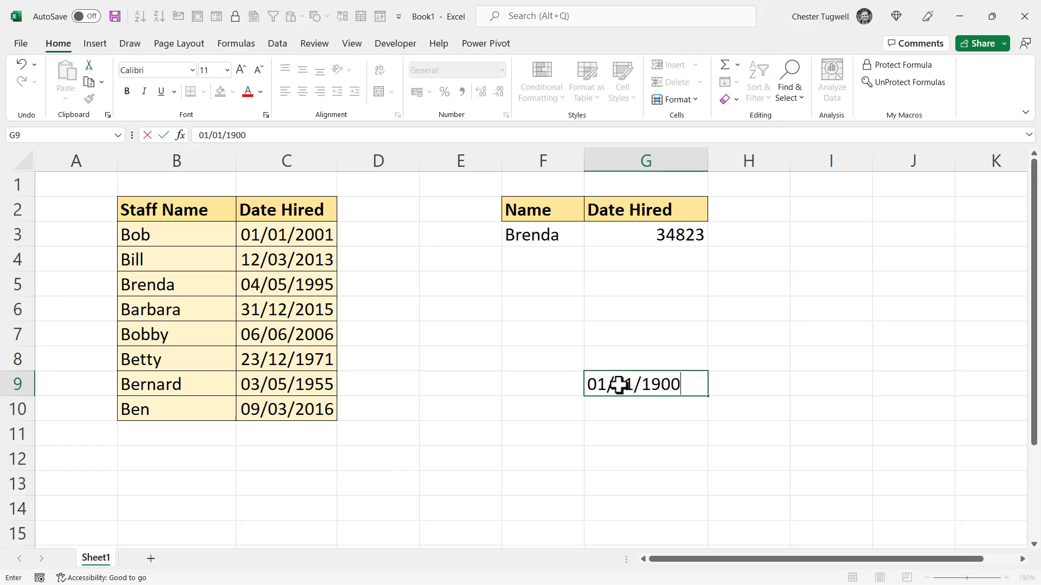
pyautogui.press('Return')
pyautogui.click(618, 385)
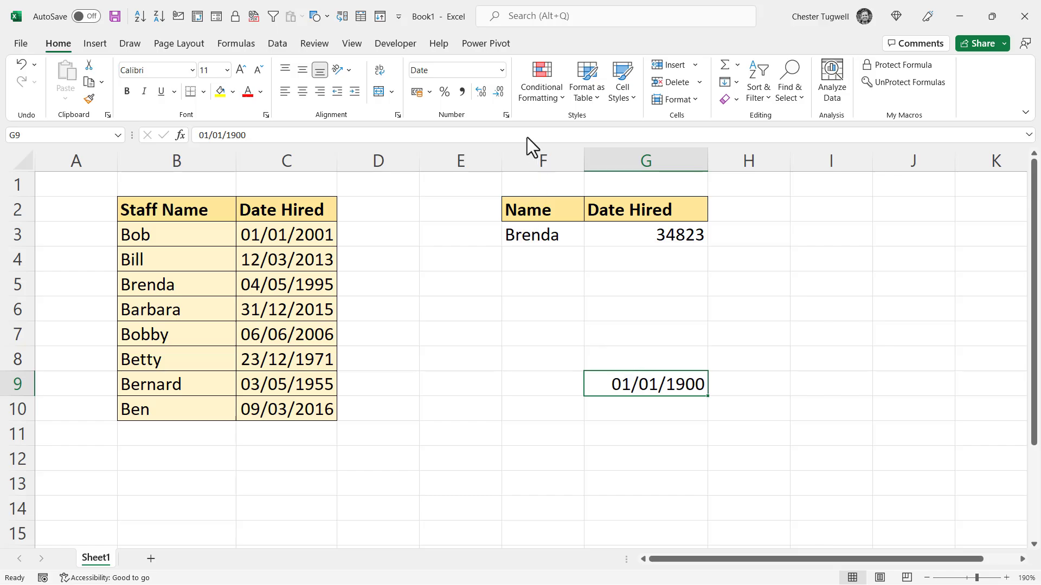
# Step: Switch G9 to General format so it shows serial number 1, then select G3
pyautogui.click(501, 70)
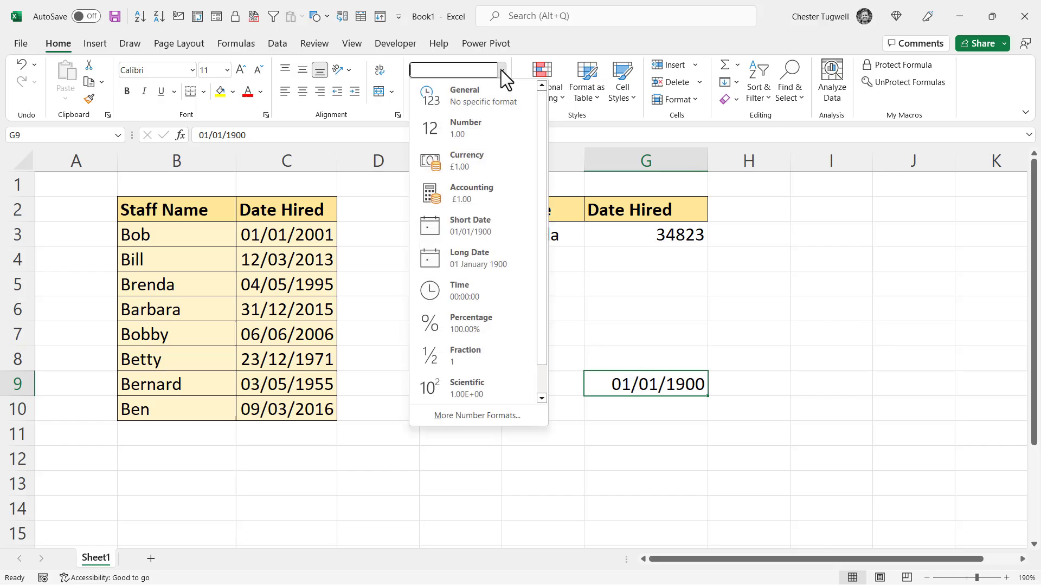
pyautogui.click(489, 97)
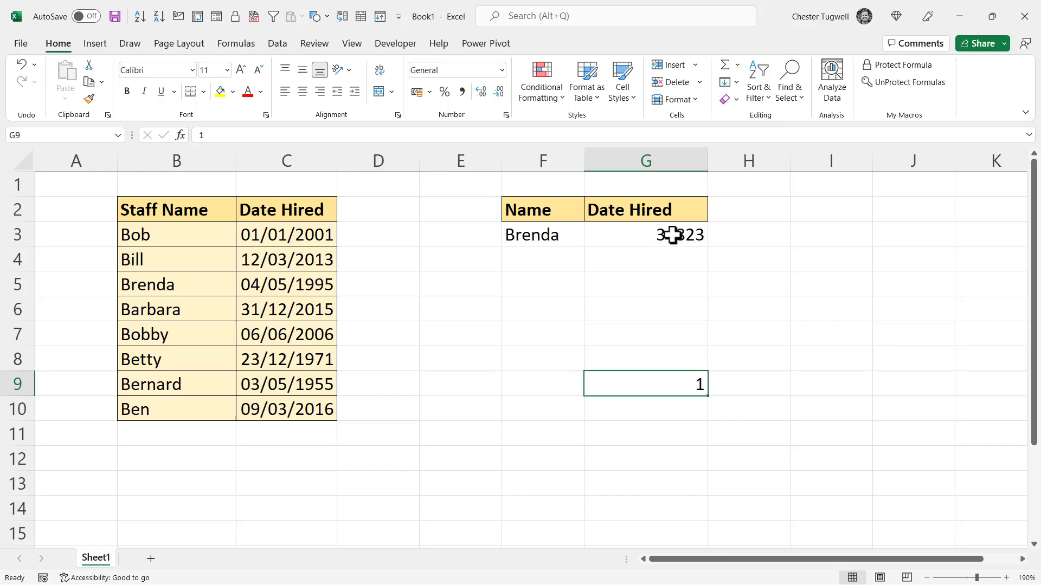
pyautogui.click(672, 235)
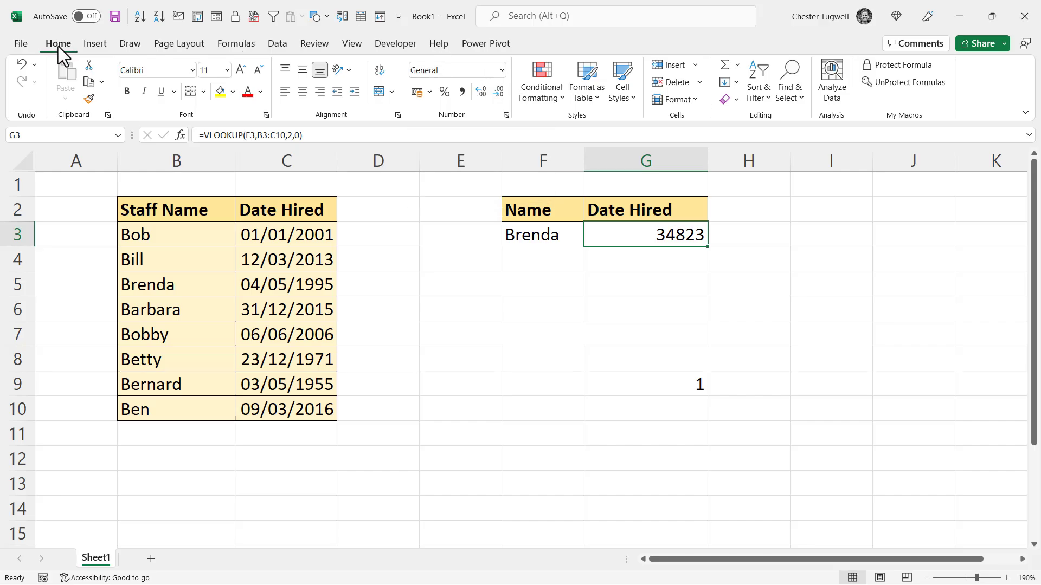
# Step: Apply the Short Date format to G3 so it reads 04/05/1995
pyautogui.click(501, 71)
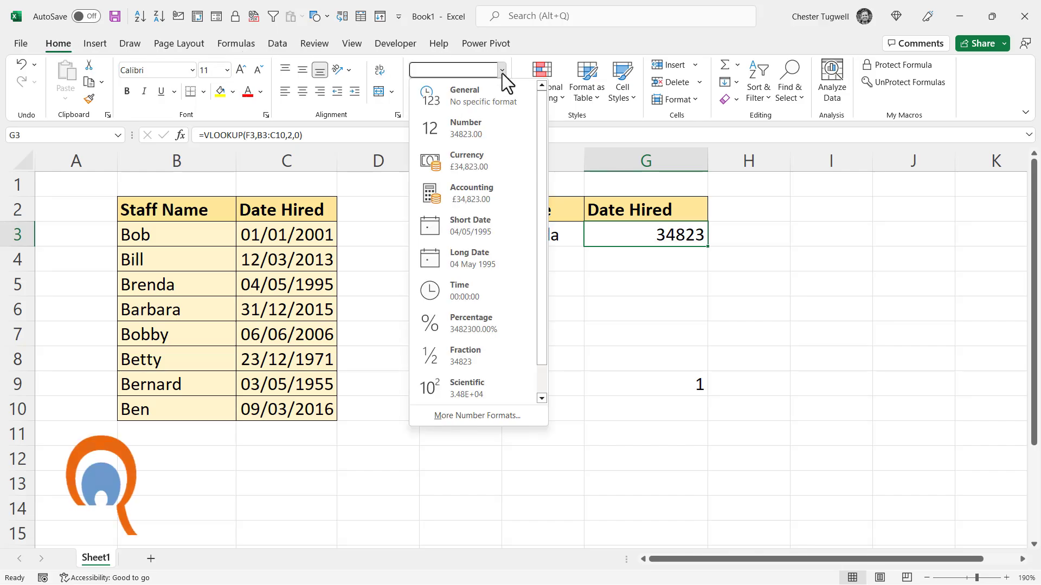
pyautogui.click(474, 228)
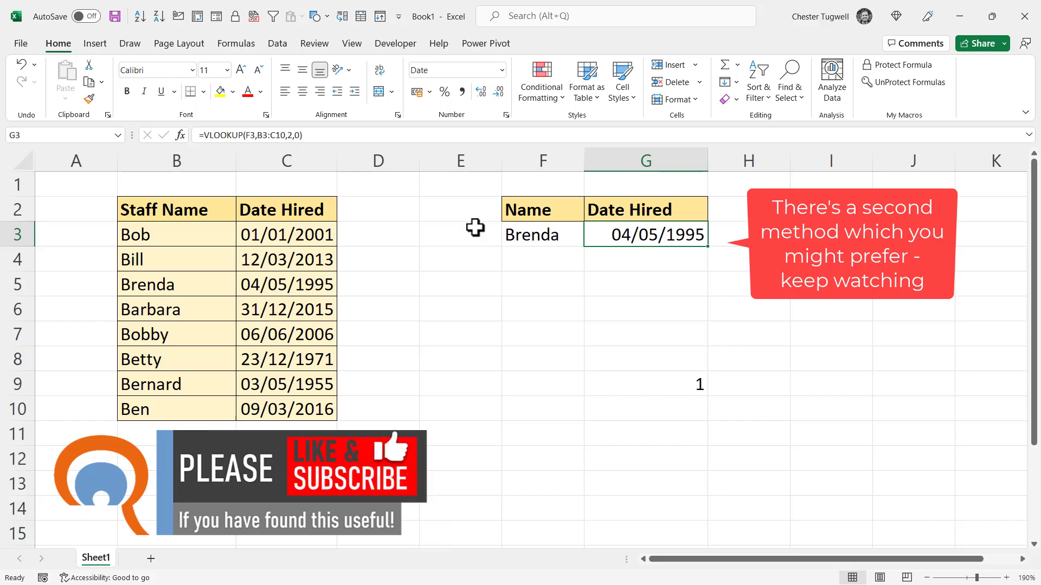
# Step: Open Format Cells for G3 and view its Custom format code dd/mm/yyyy
pyautogui.rightClick(666, 236)
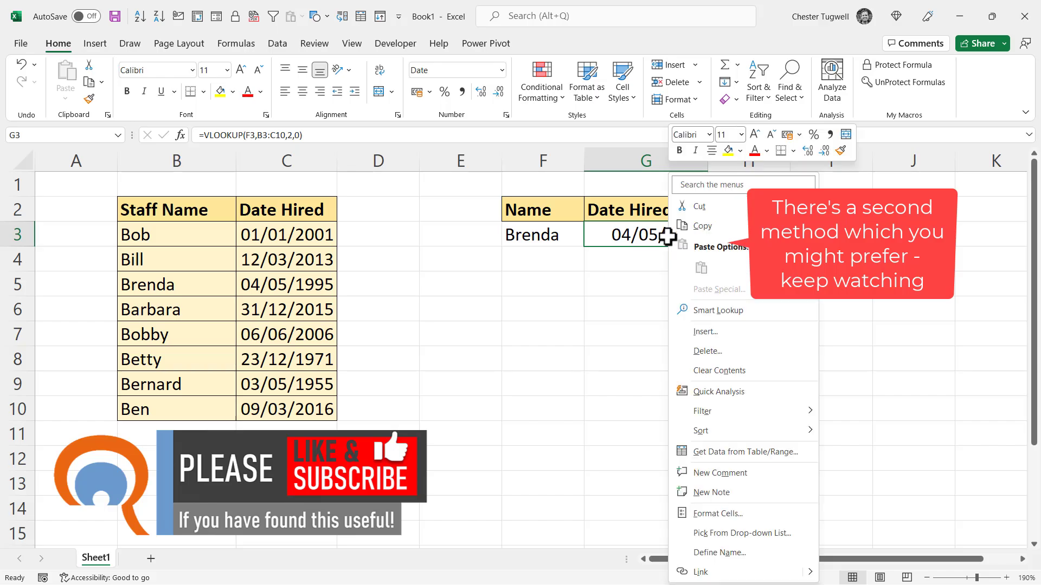
pyautogui.click(711, 515)
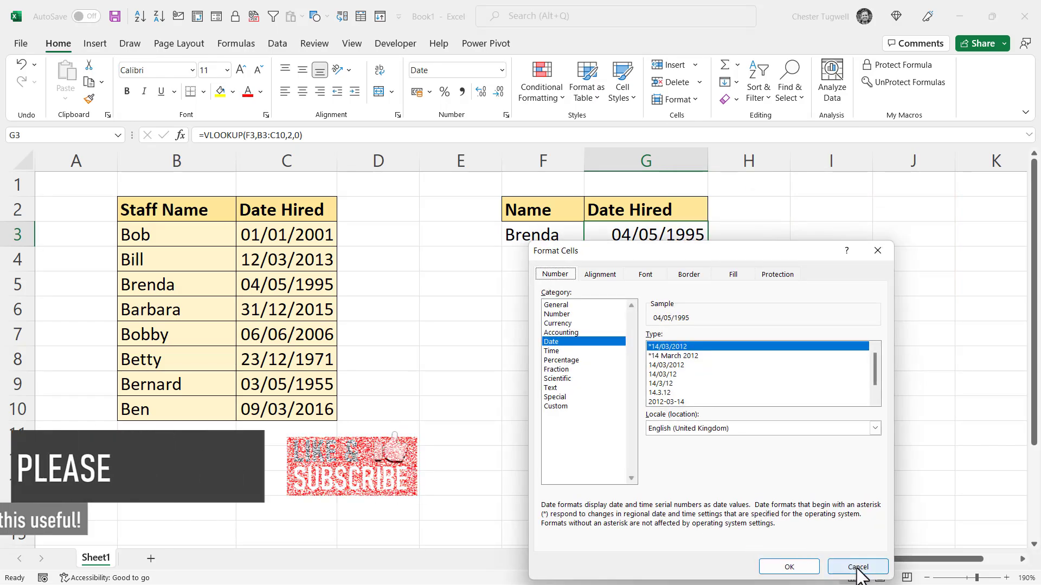
pyautogui.click(858, 568)
pyautogui.hotkey('ctrl', '1')
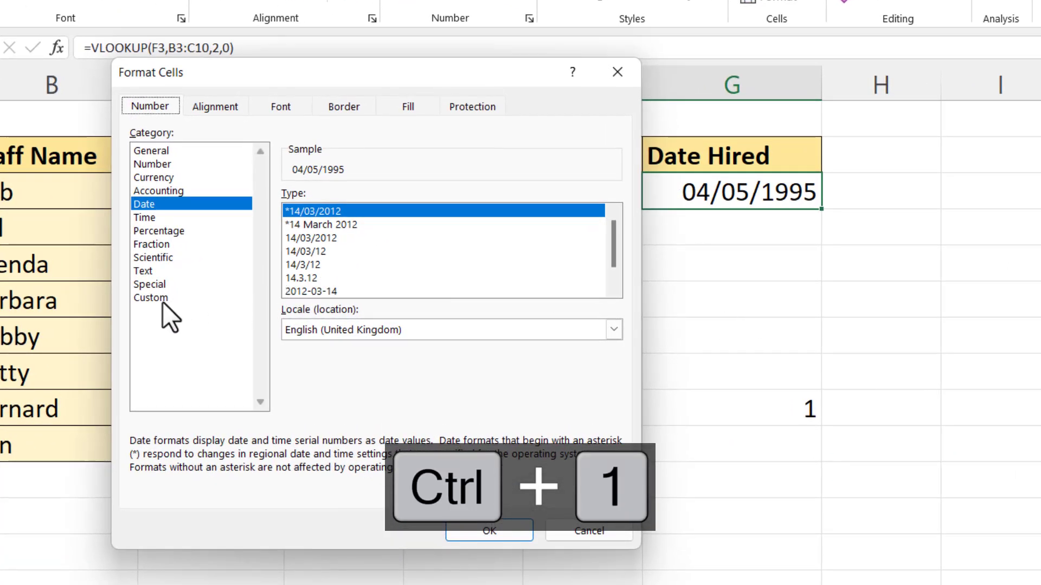
pyautogui.click(151, 298)
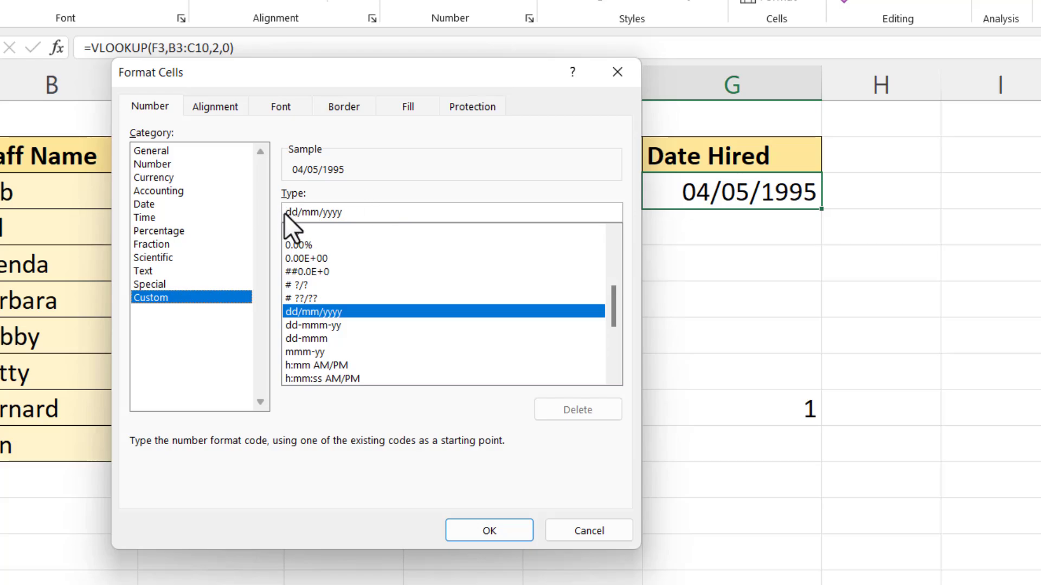
# Step: Change G3's custom format code to dddd d mmmm yyy for weekday, day, full month and year
pyautogui.click(348, 212)
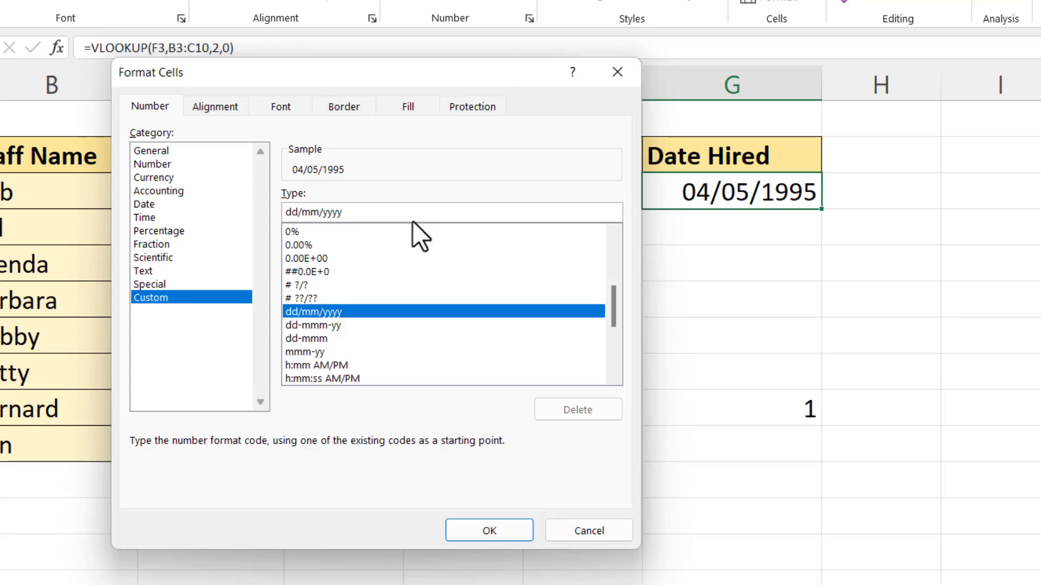
pyautogui.press('BackSpace')
pyautogui.press('BackSpace')
pyautogui.press('BackSpace')
pyautogui.press('BackSpace')
pyautogui.press('BackSpace')
pyautogui.press('BackSpace')
pyautogui.press('BackSpace')
pyautogui.press('BackSpace')
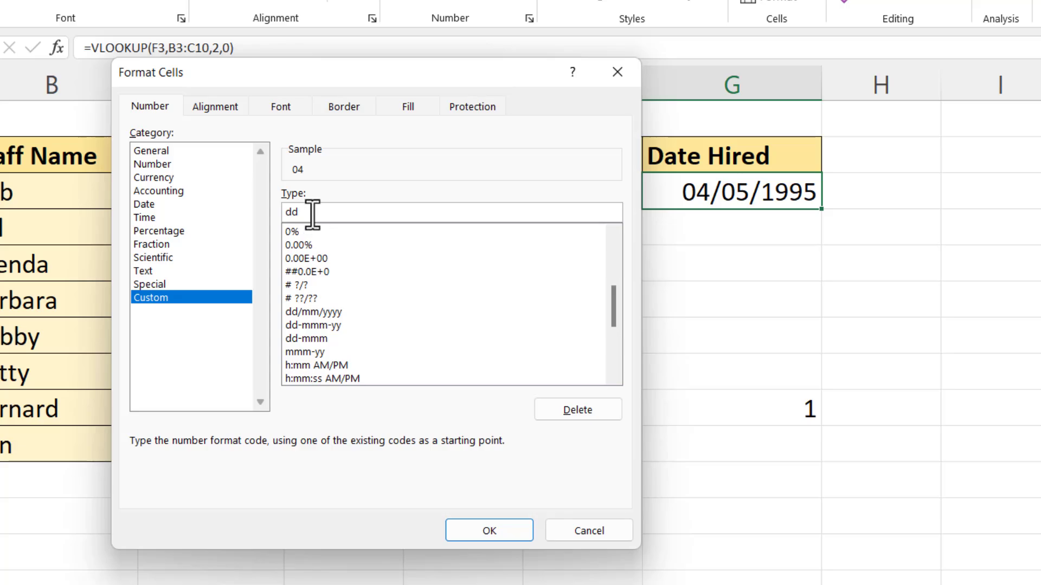
pyautogui.write('dd d mmmm')
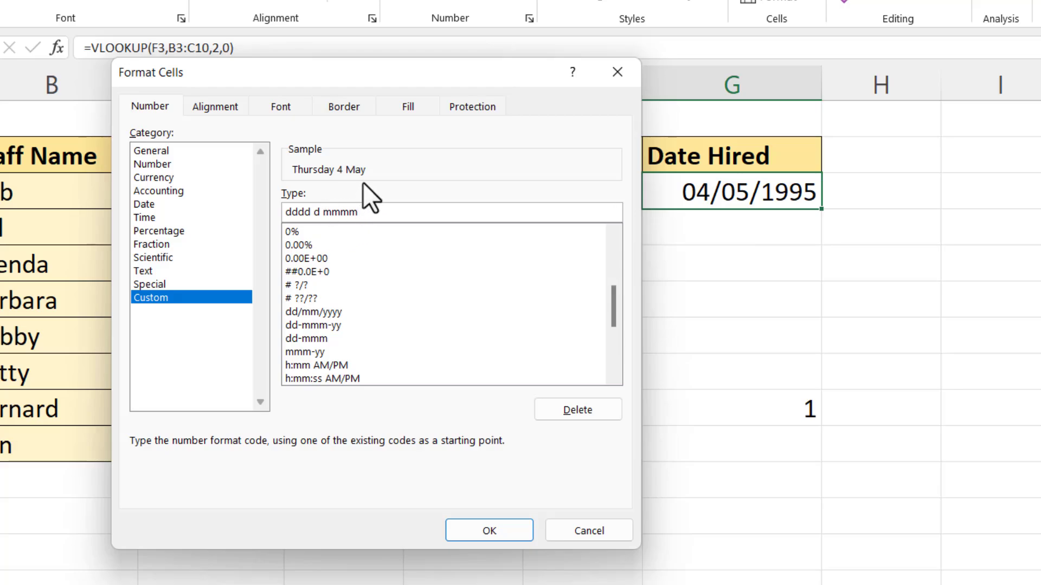
pyautogui.press('BackSpace')
pyautogui.write('yyy')
# Step: Apply the custom format and autofit column G so G3 shows Thursday 4 May 1995
pyautogui.click(463, 528)
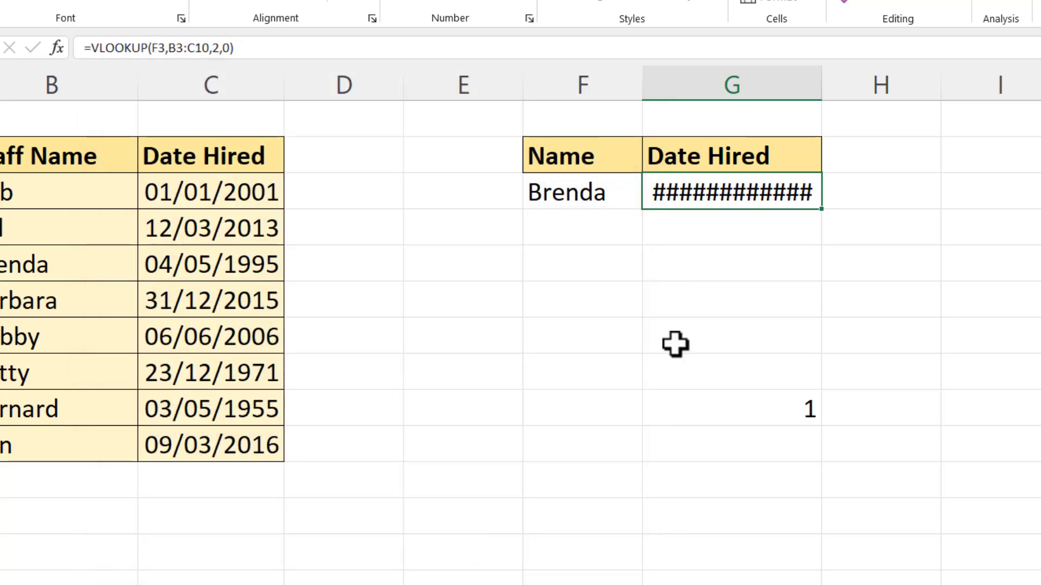
pyautogui.doubleClick(821, 87)
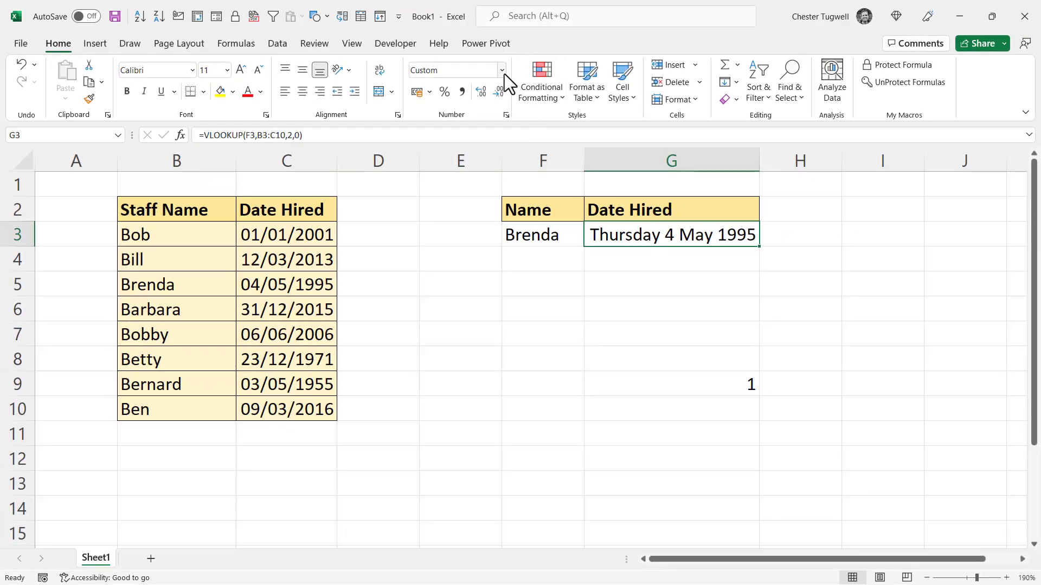
# Step: Reset G3 to General (34823) and insert text( before VLOOKUP in its formula
pyautogui.click(502, 70)
pyautogui.click(485, 96)
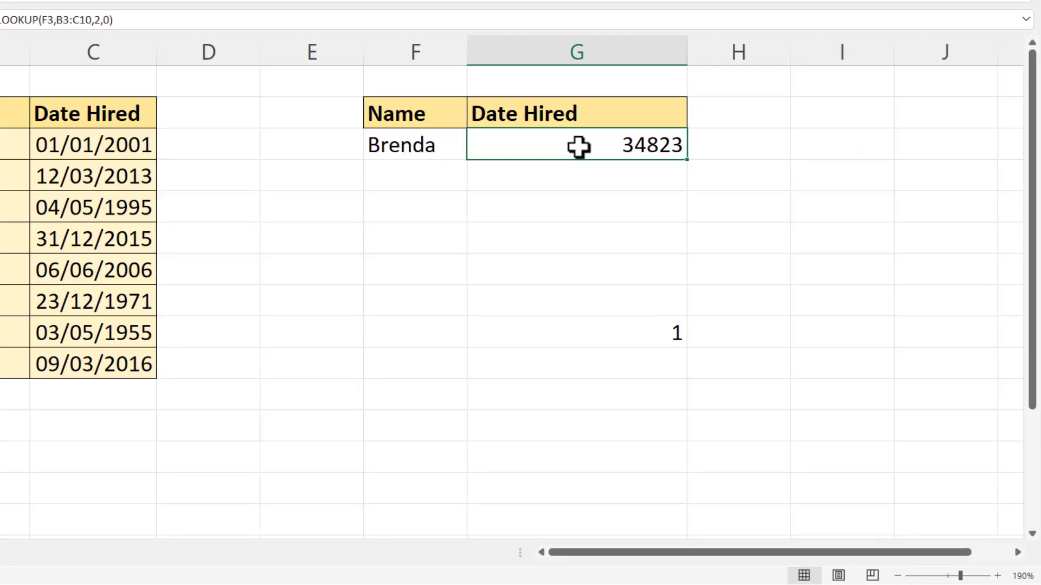
pyautogui.doubleClick(673, 237)
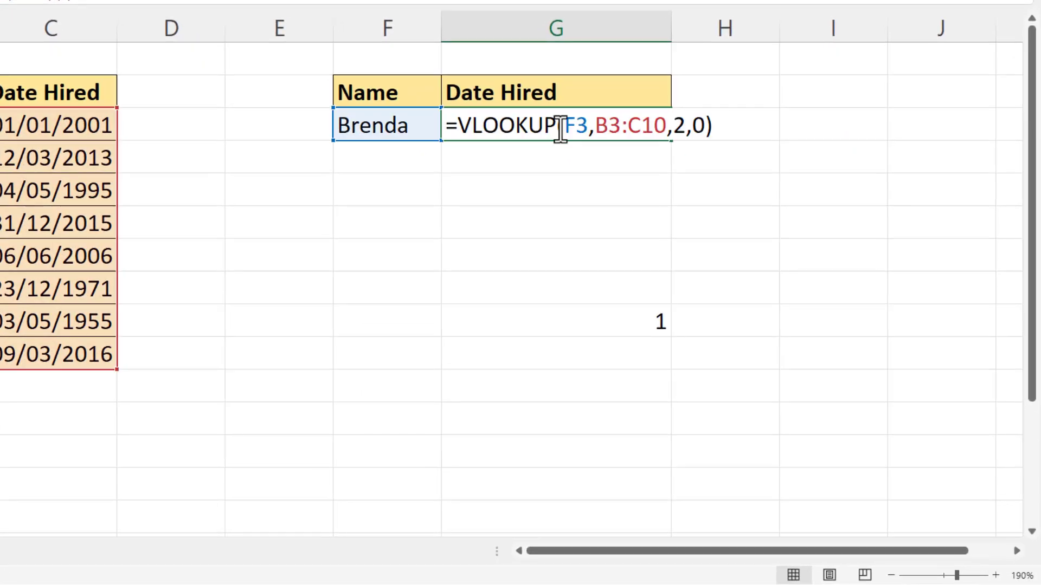
pyautogui.click(458, 126)
pyautogui.write('text')
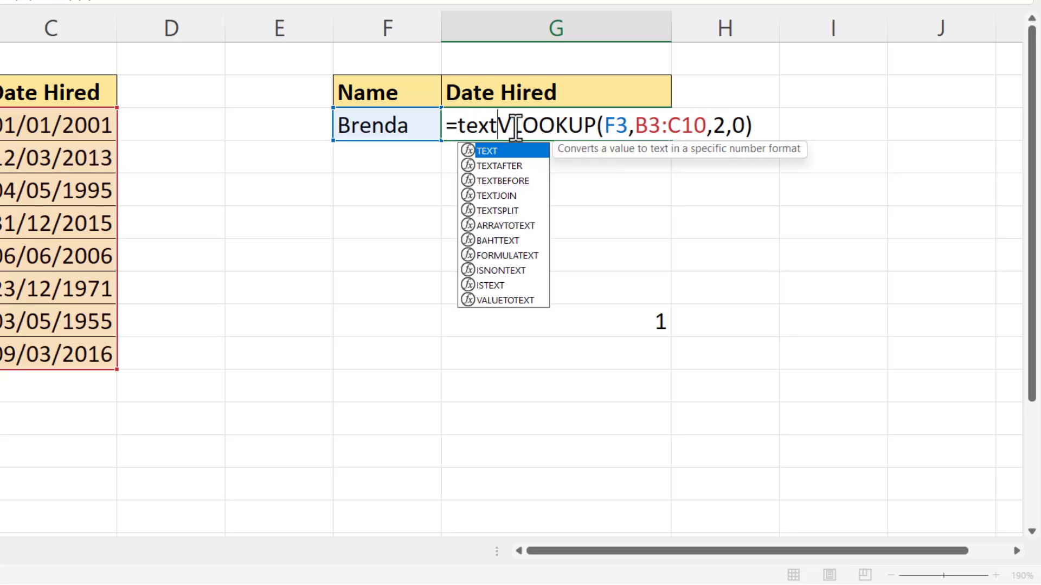
pyautogui.write('(')
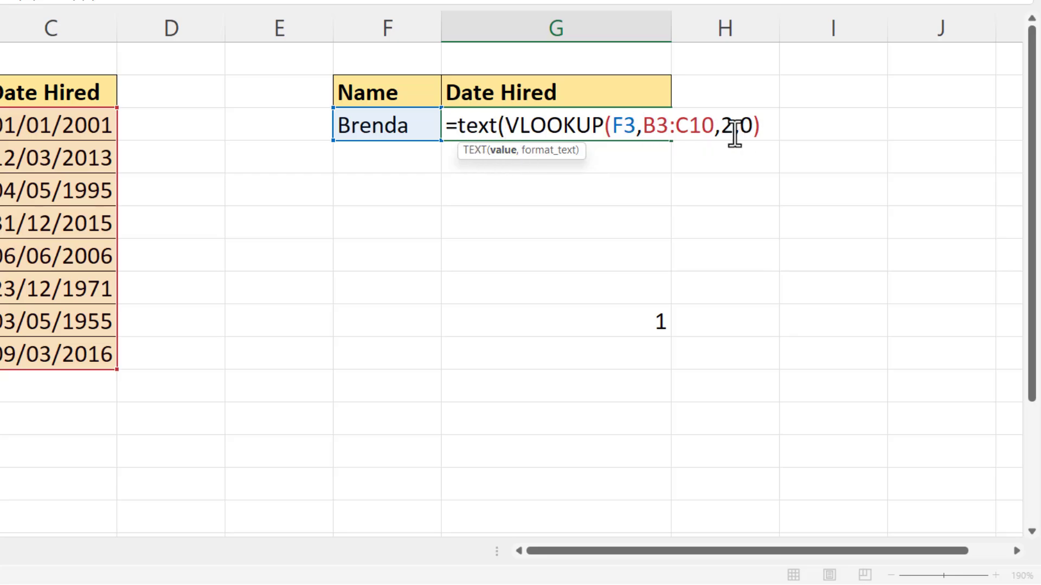
pyautogui.click(503, 151)
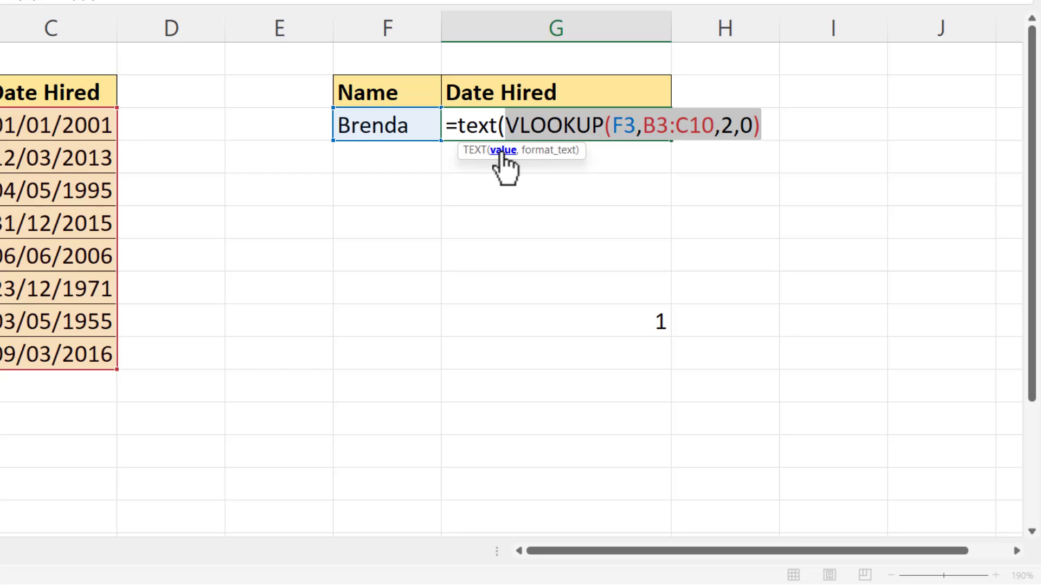
pyautogui.click(761, 130)
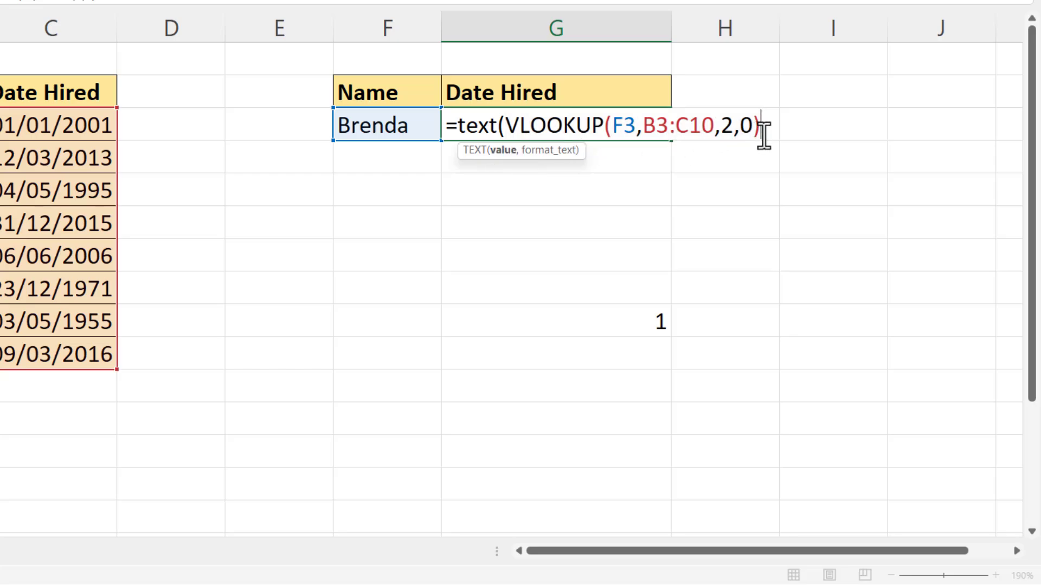
# Step: Complete G3 as =TEXT(VLOOKUP(F3,B3:C10,2,0),"dd/mm/yyyy") so it displays 04/05/1995
pyautogui.write(',')
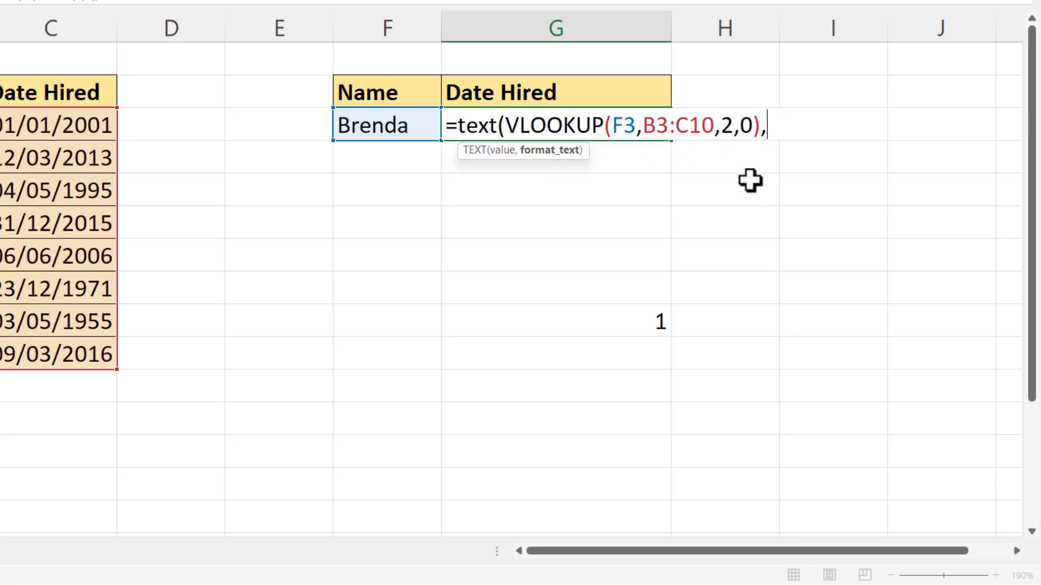
pyautogui.write('"')
pyautogui.write('dd/')
pyautogui.write('mm/y')
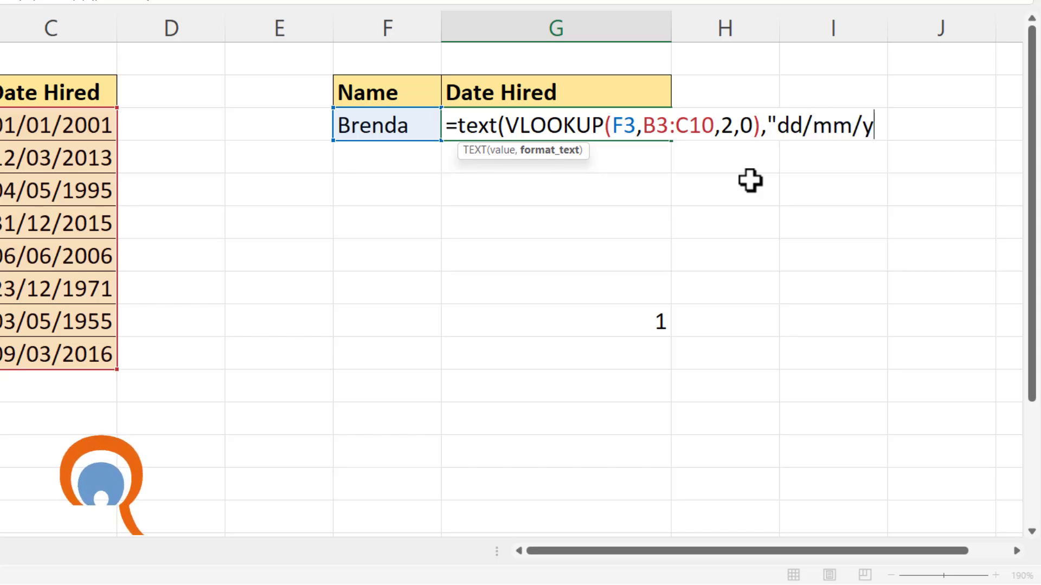
pyautogui.write('yyy')
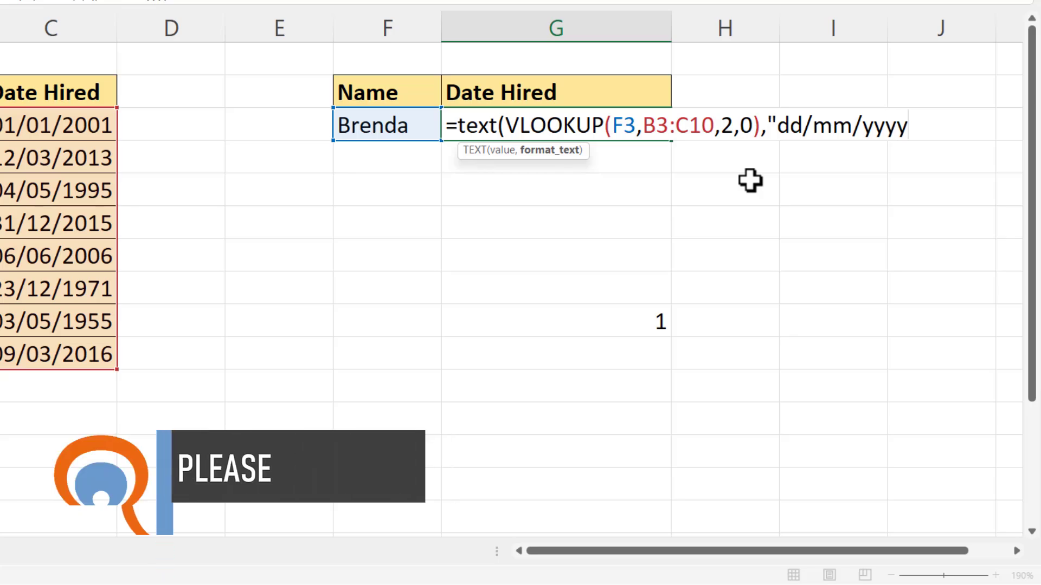
pyautogui.write('")')
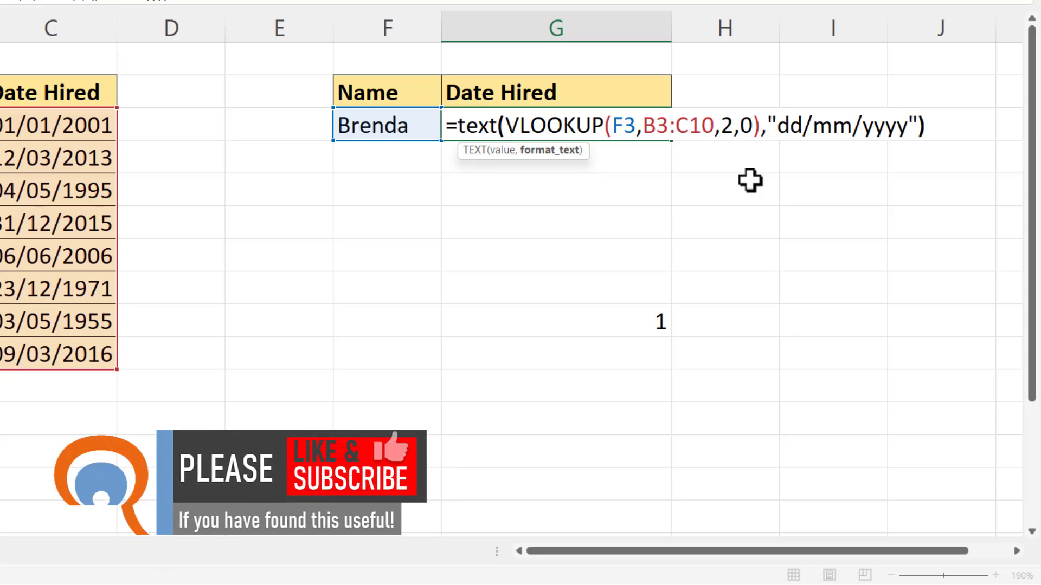
pyautogui.press('Return')
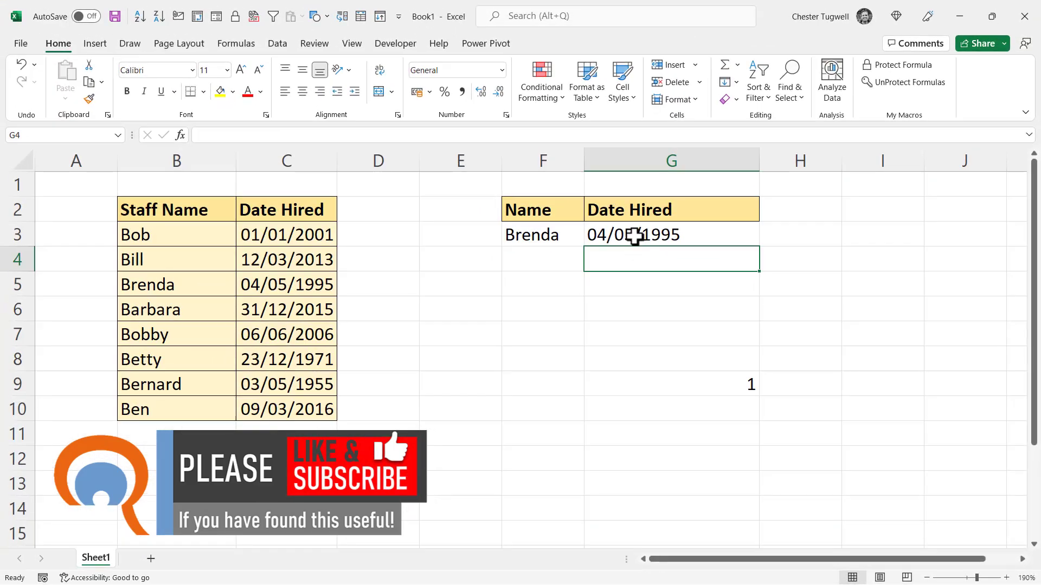
pyautogui.click(689, 236)
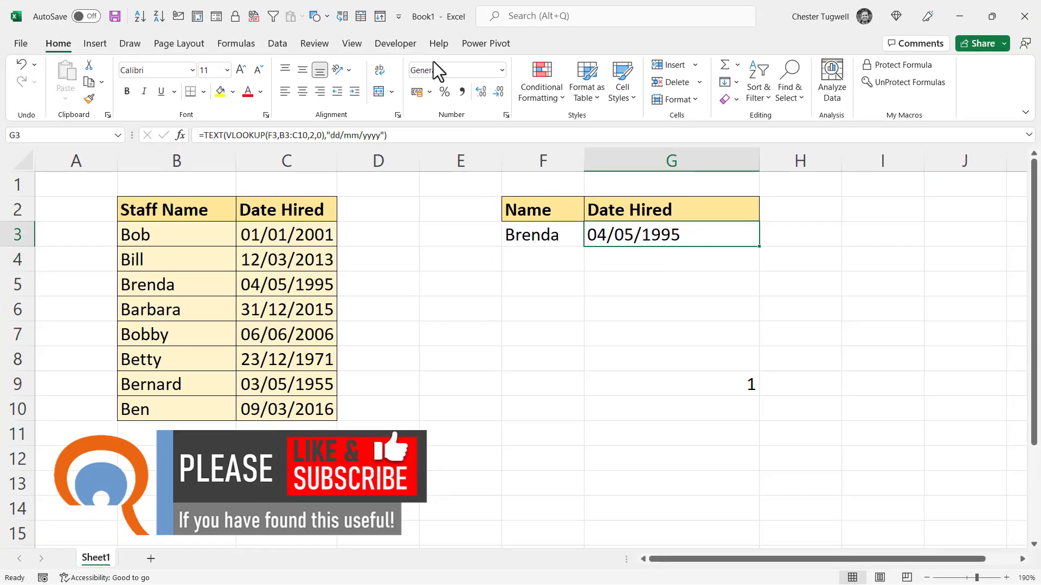